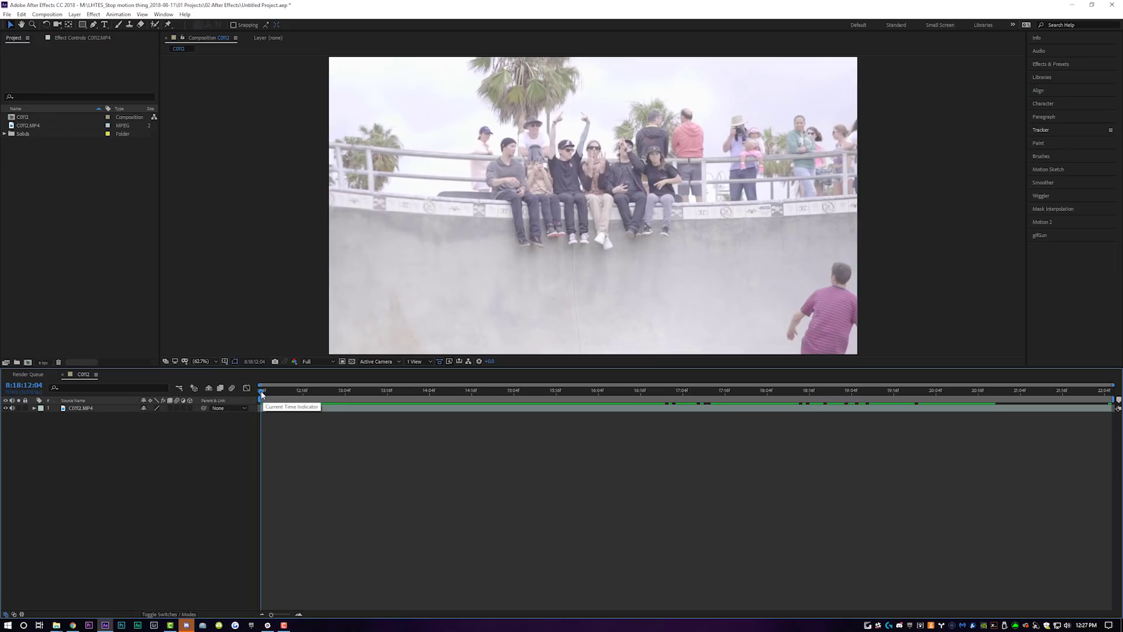
Step: Scrub the skatepark footage back and forth to preview the skater's run
drag(262, 394, 403, 413)
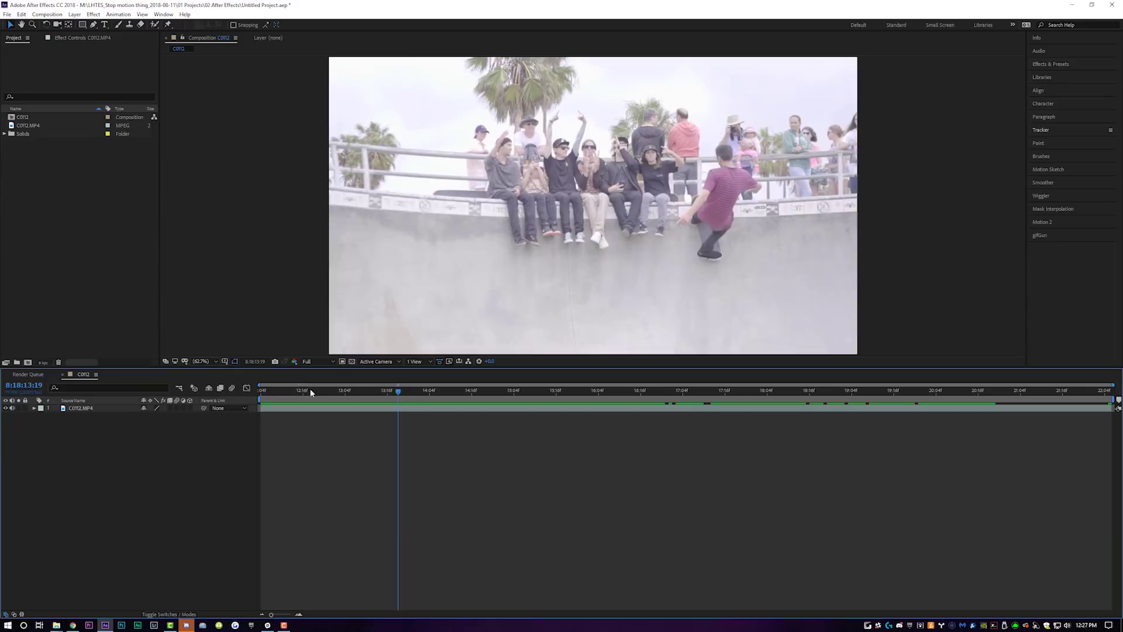
drag(311, 392, 258, 407)
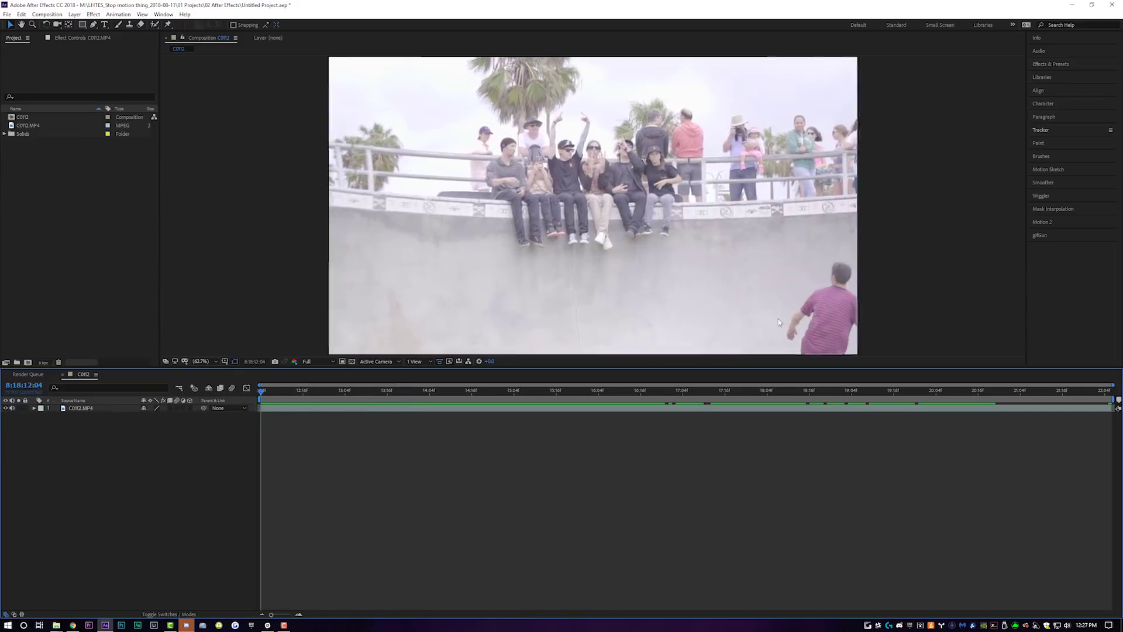
Step: Select the C0112.MP4 layer and start a Track Motion tracker on it from the Tracker panel
click(1047, 130)
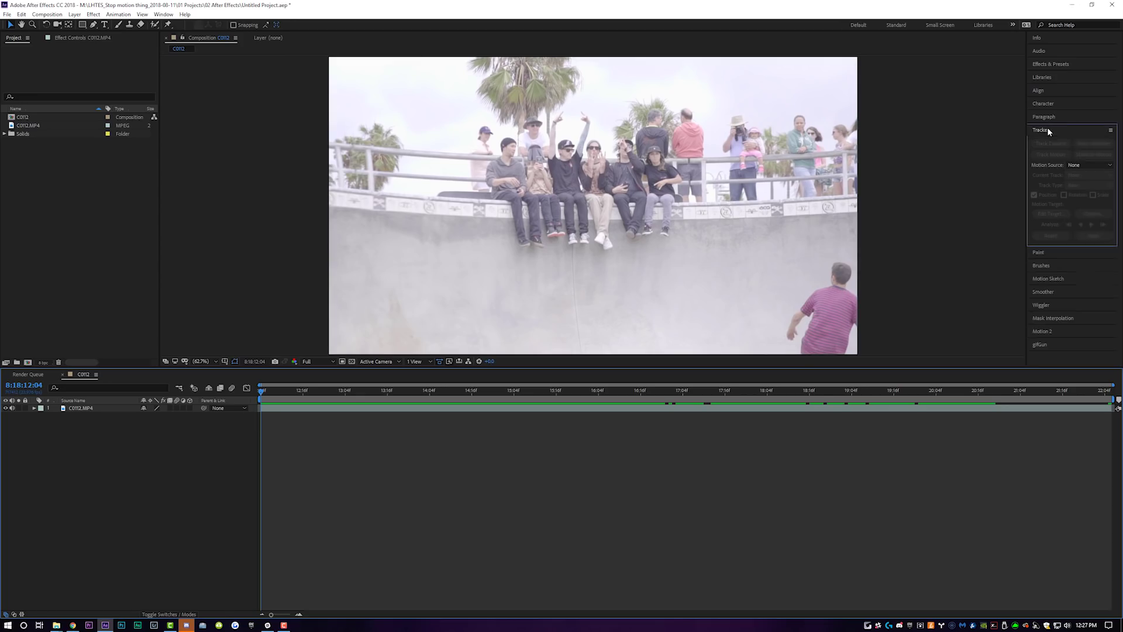
click(801, 410)
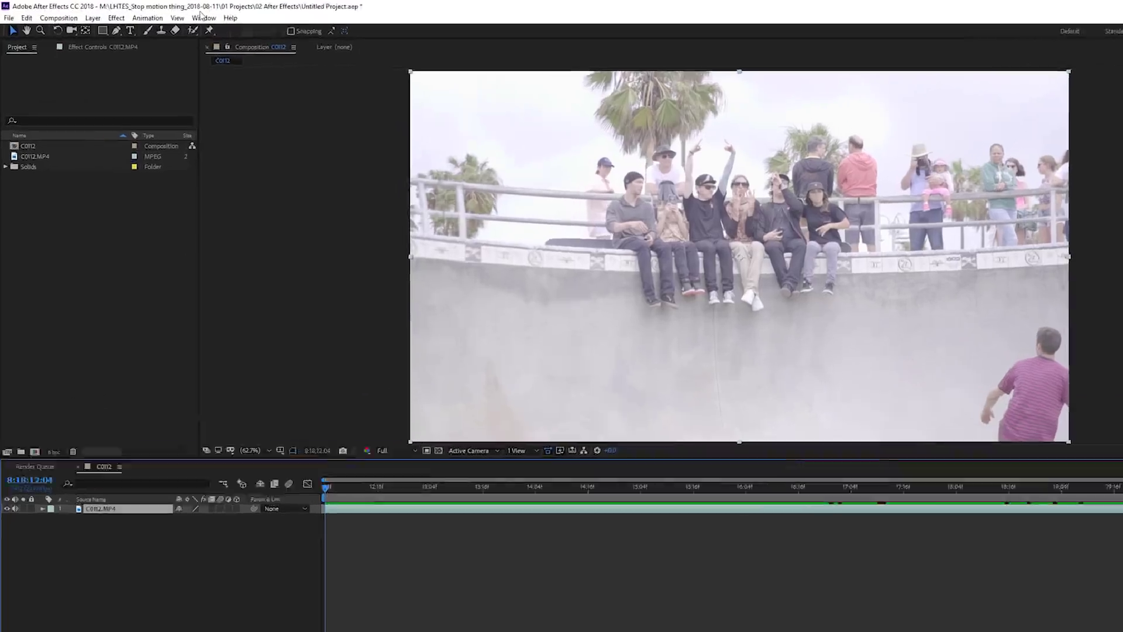
click(163, 14)
mouse_move(512, 67)
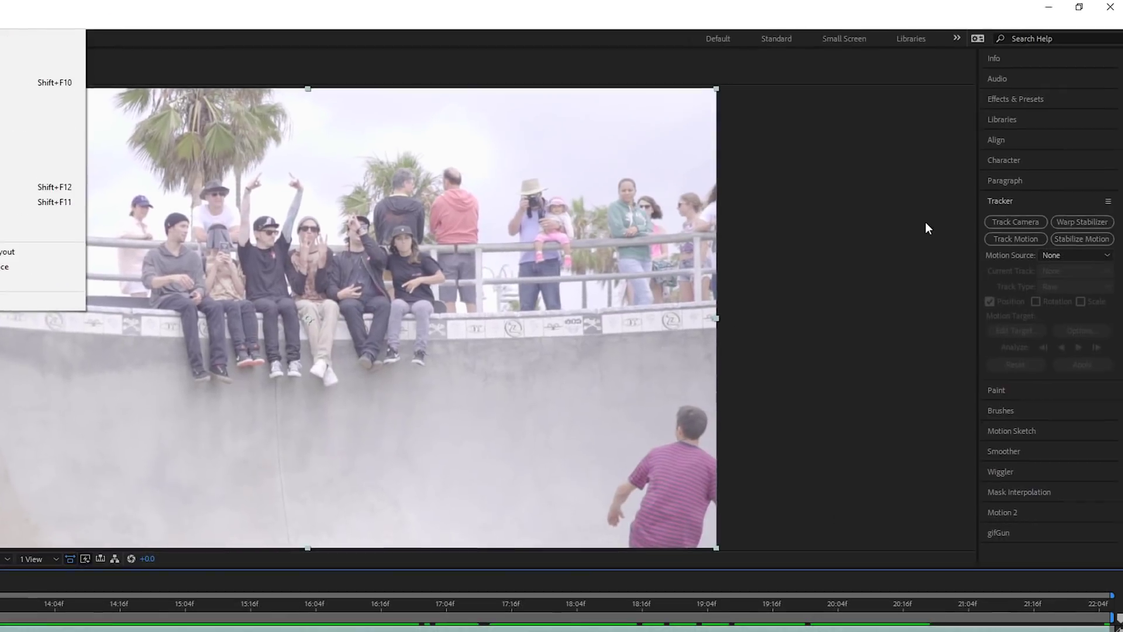
click(925, 223)
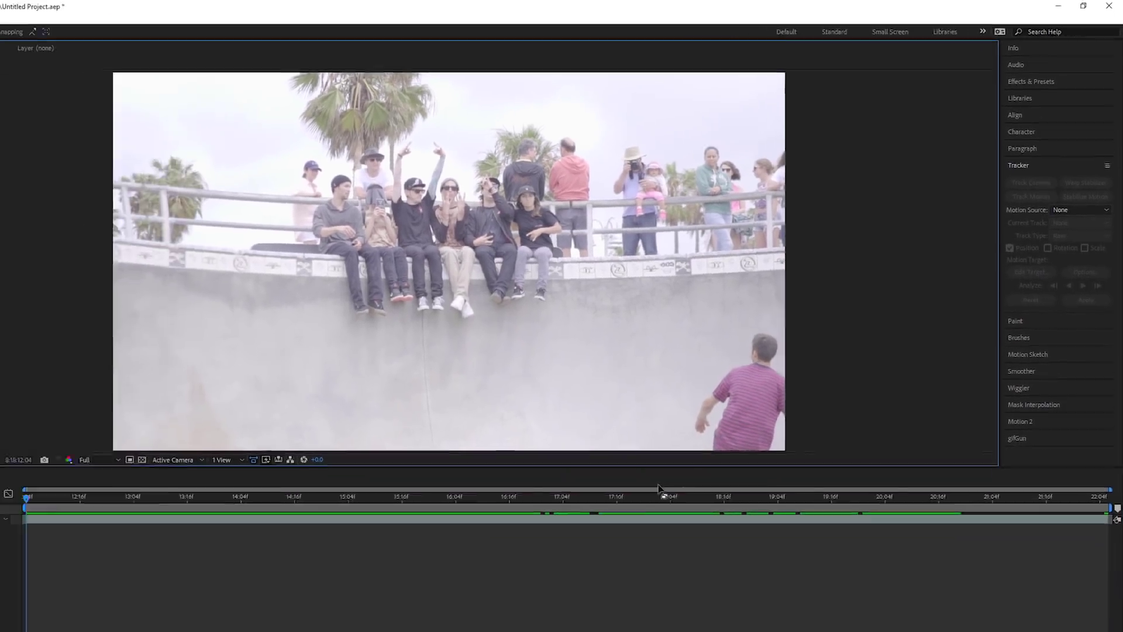
key(ctrl+a)
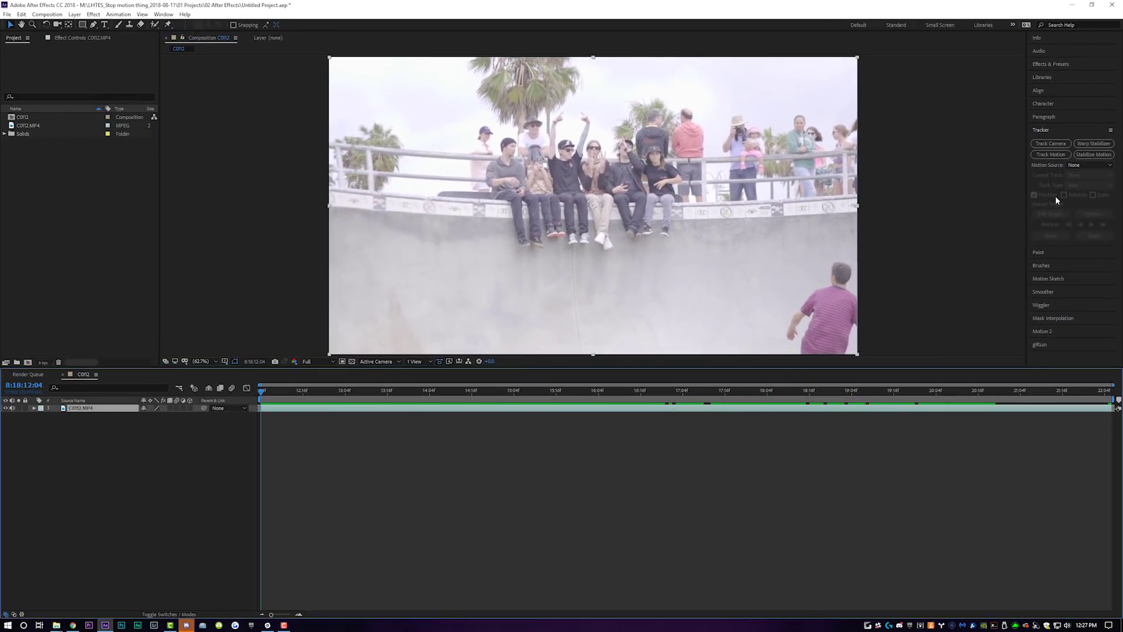
click(1047, 154)
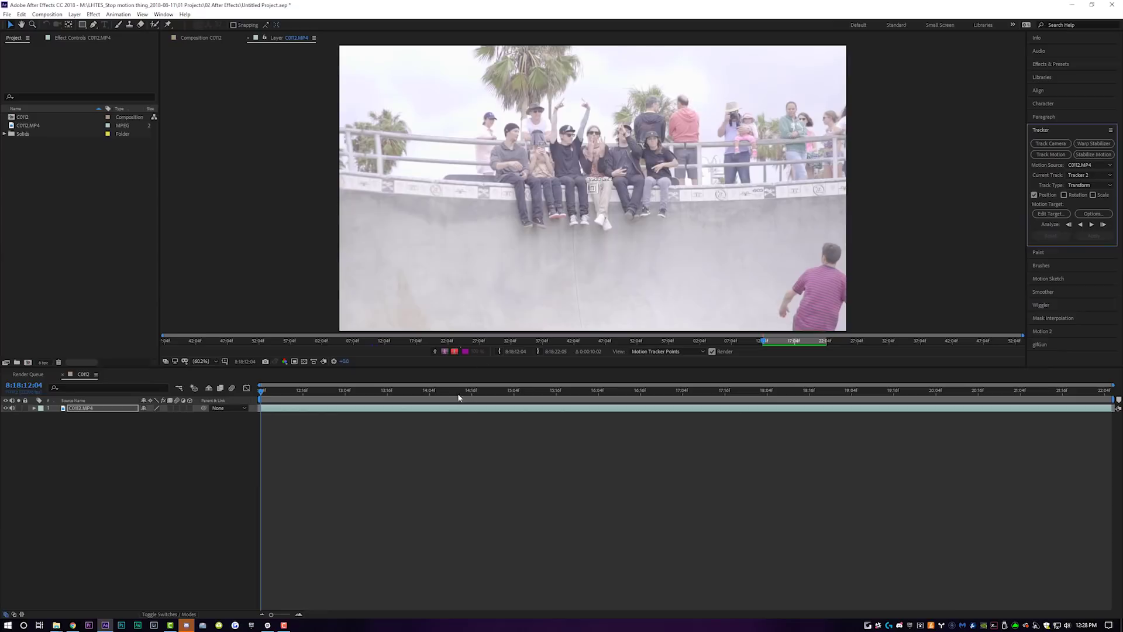
click(469, 397)
Step: Return to the first frame and place Track Point 1 on the Z logo tile of the ledge
drag(469, 397, 401, 392)
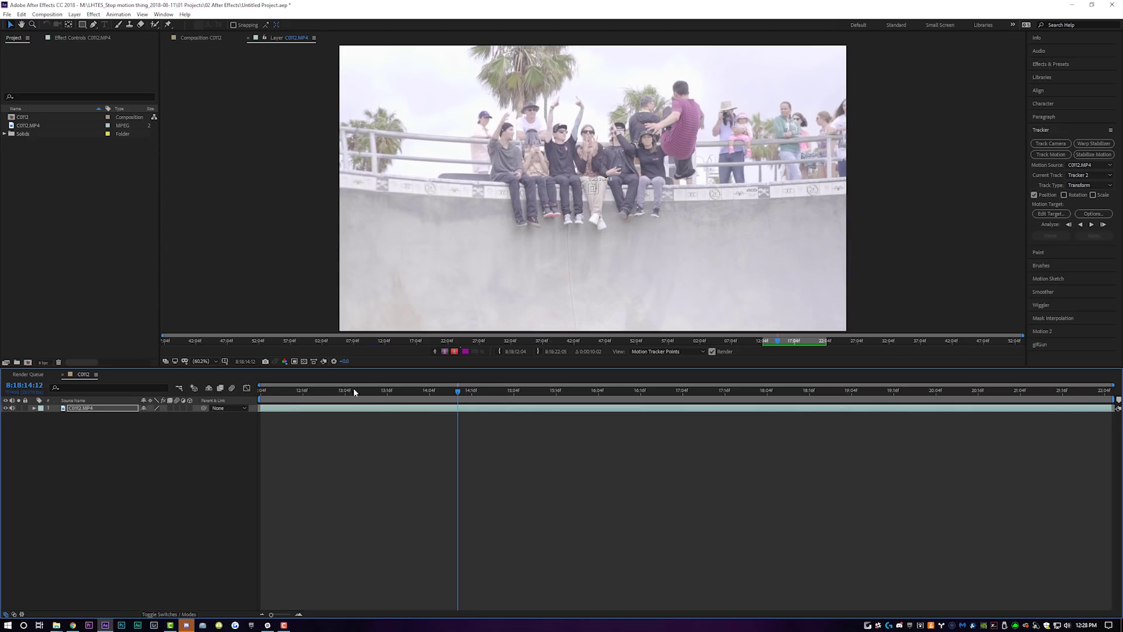
drag(366, 397, 221, 396)
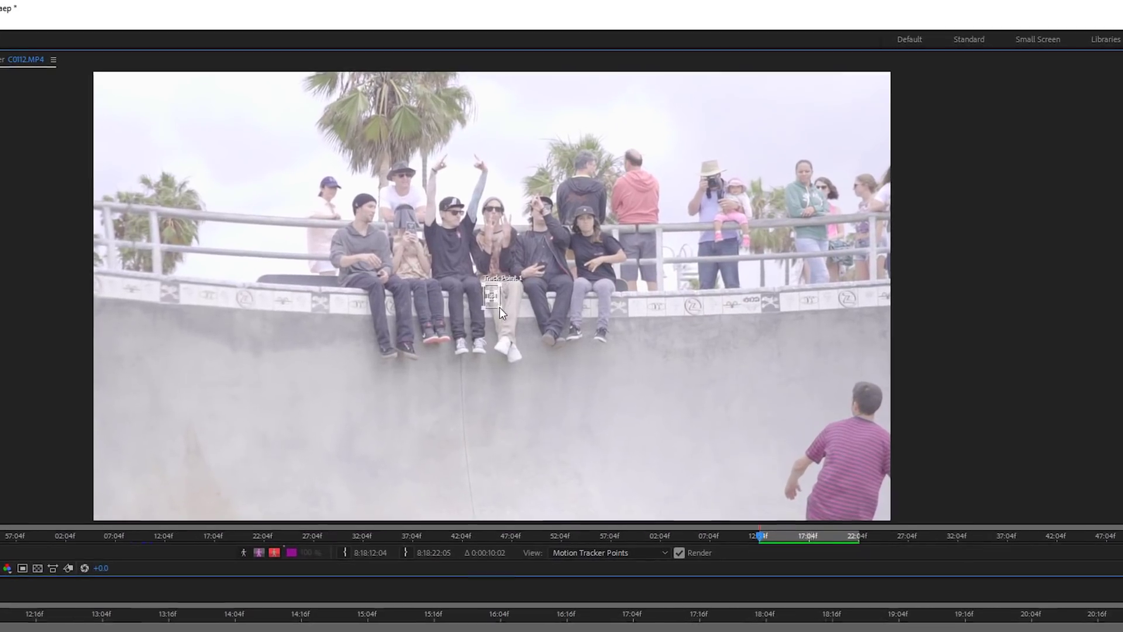
drag(498, 302, 867, 300)
scroll(868, 300, up, 5)
scroll(512, 307, up, 2)
drag(503, 310, 504, 281)
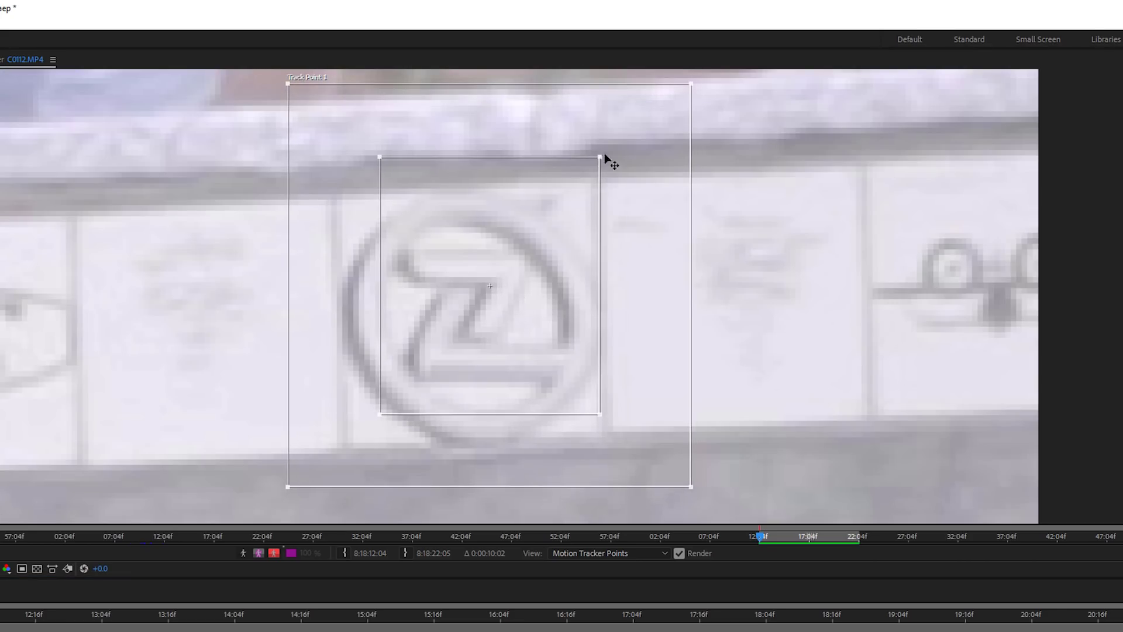
Step: Shrink the feature and search boxes around the Z logo and analyze the track forward
drag(600, 157, 536, 240)
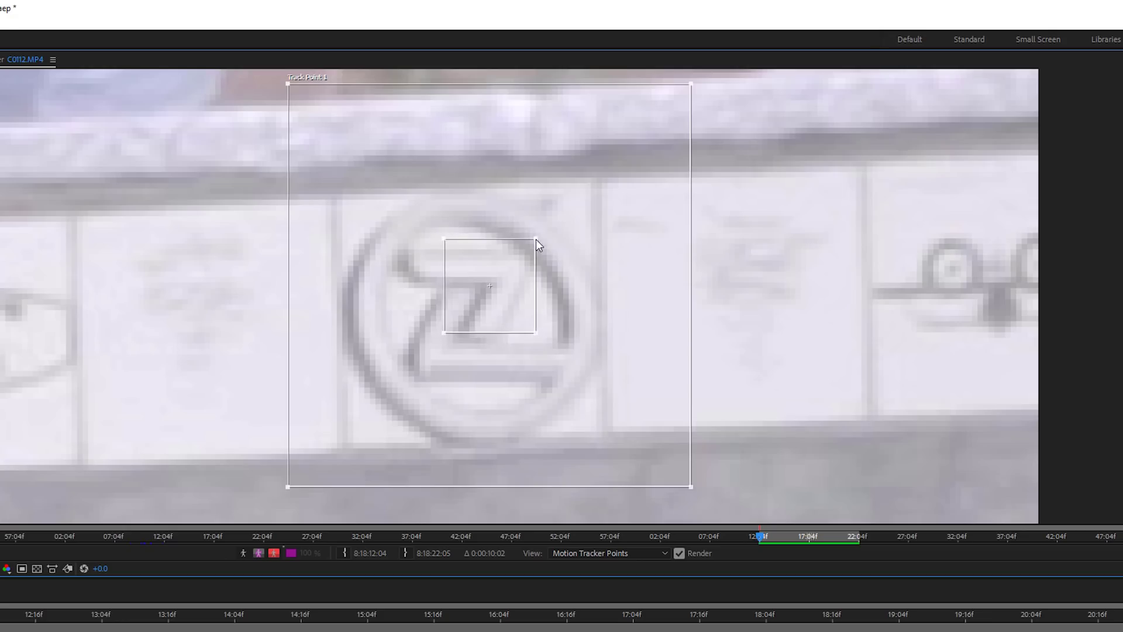
drag(689, 87, 597, 180)
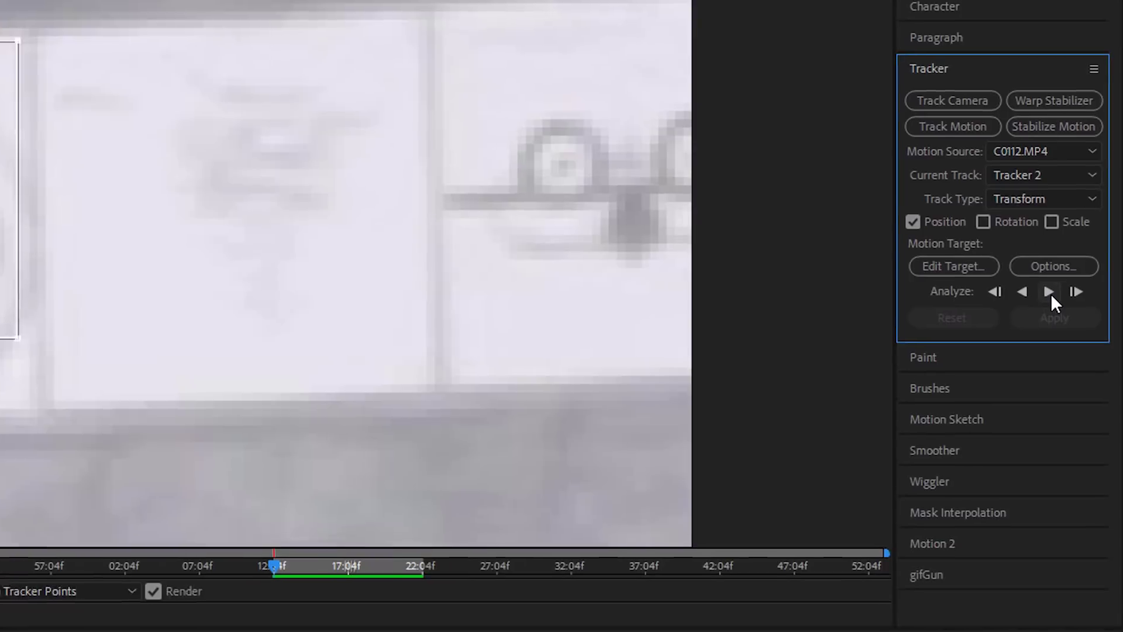
click(1047, 293)
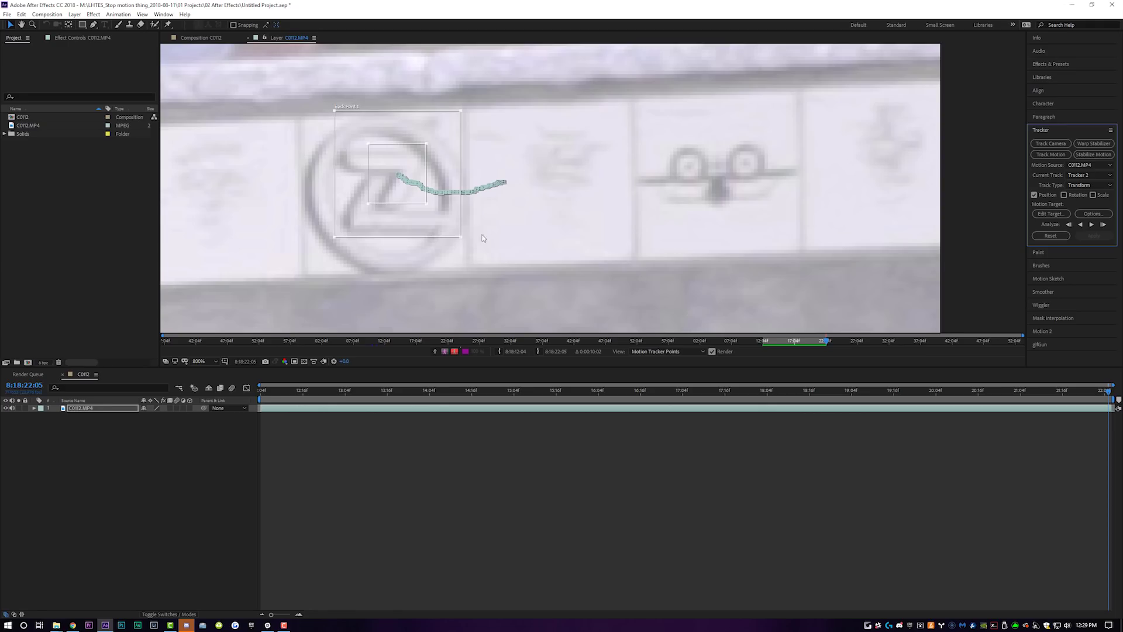
Step: Set the viewer magnification to Fit and add a new Null Object layer
click(206, 367)
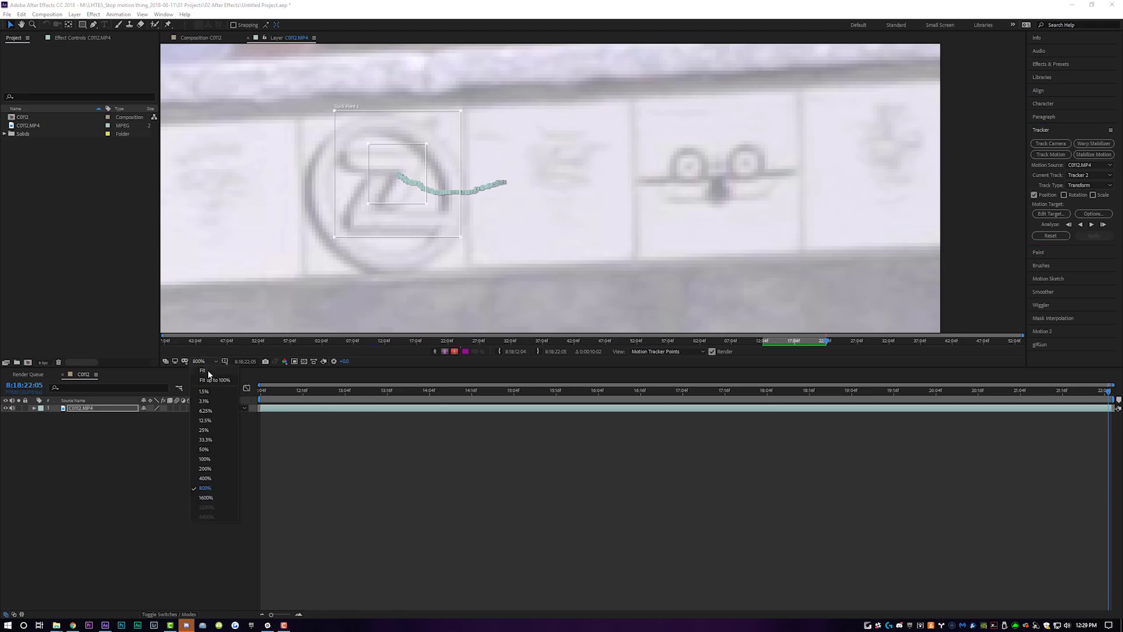
click(209, 383)
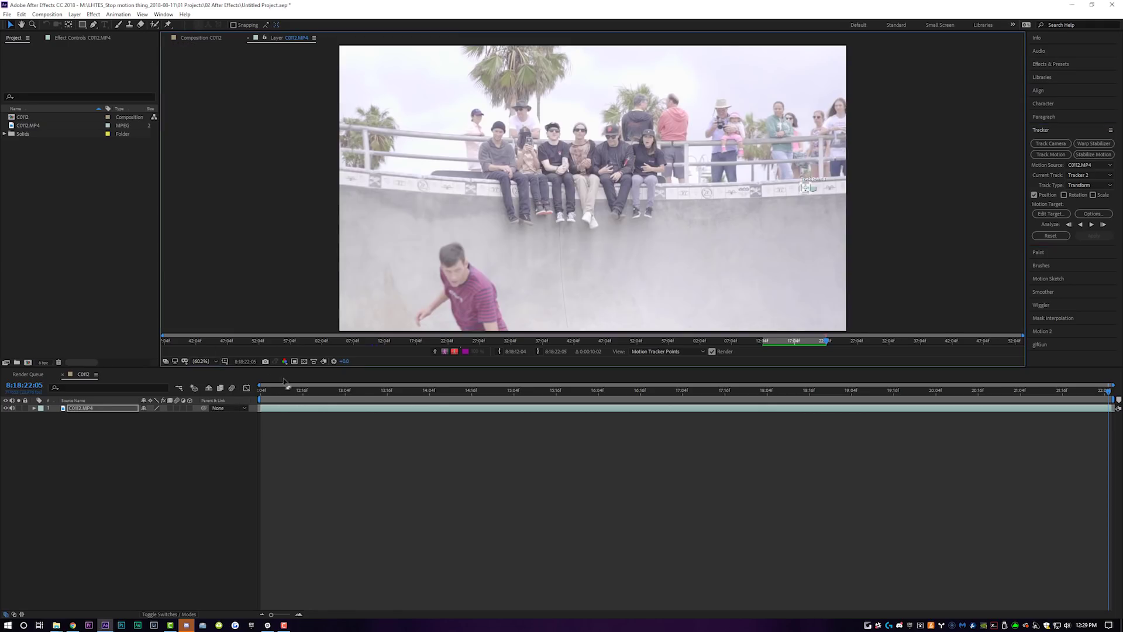
click(76, 14)
mouse_move(93, 27)
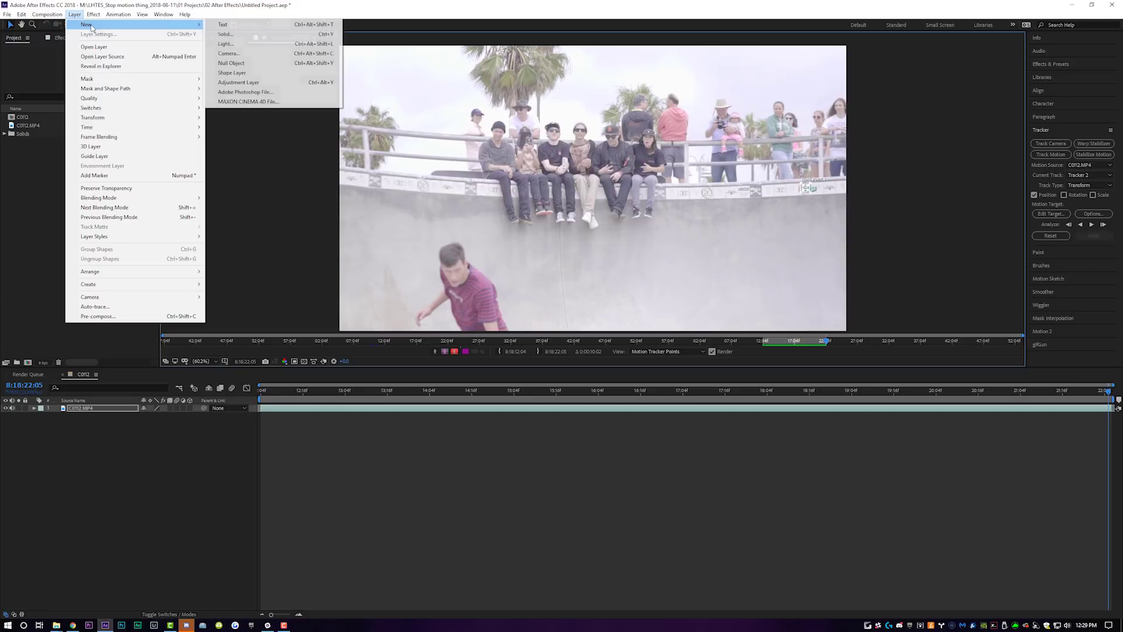
click(254, 66)
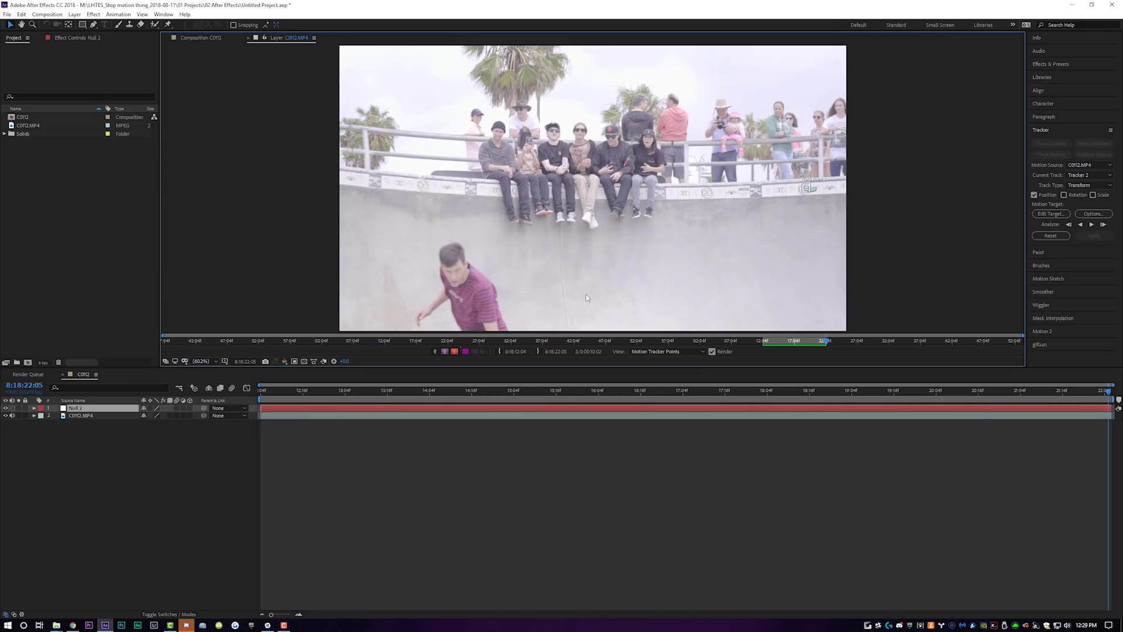
Step: Apply the Z logo track to Null 2 as its motion target and reveal its position keyframes
click(1053, 214)
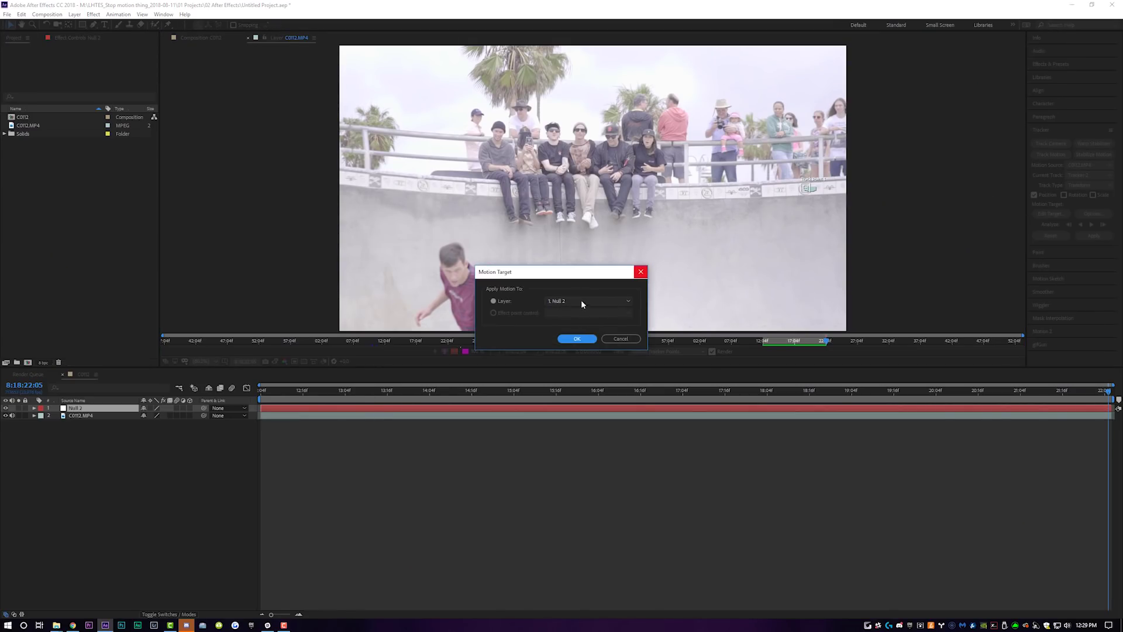
click(576, 339)
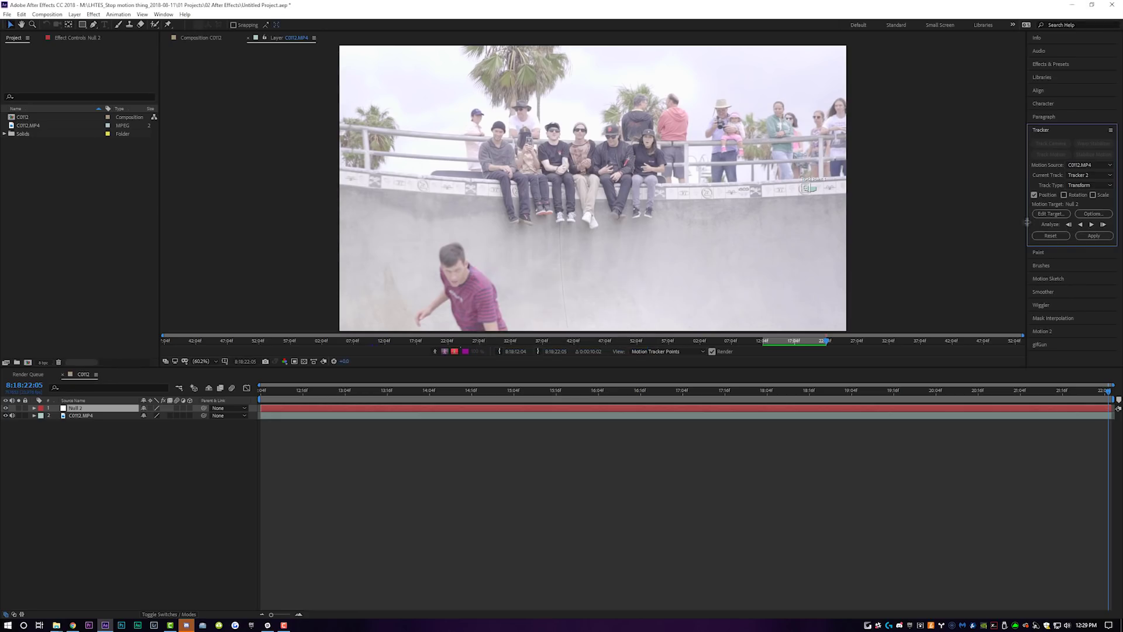
click(1094, 236)
click(550, 322)
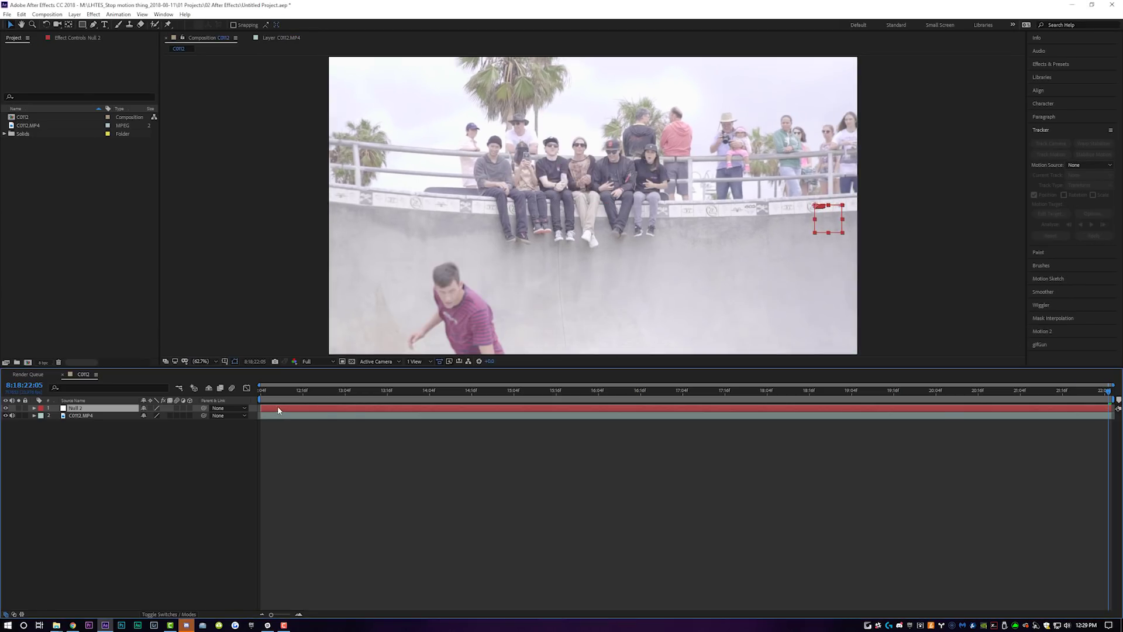
key(u)
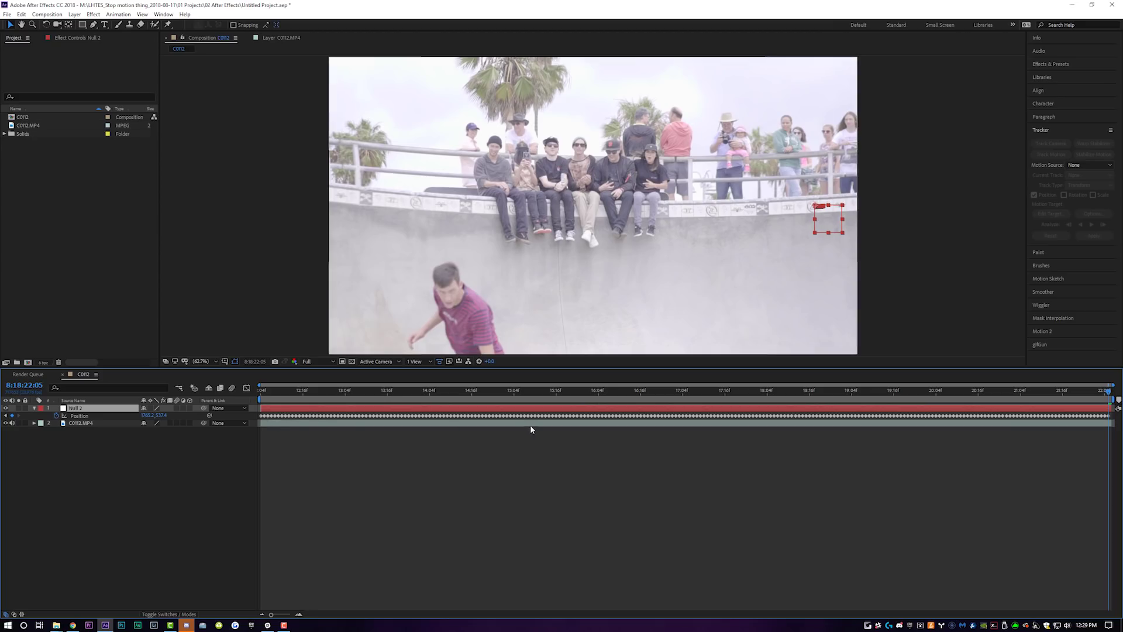
Step: Scrub to confirm Null 2 follows the ledge, then stop on the freeze frame near 8:18:13:05
mouse_move(293, 396)
mouse_down()
mouse_move(266, 398)
mouse_move(481, 399)
mouse_move(299, 416)
mouse_up()
drag(362, 390, 338, 391)
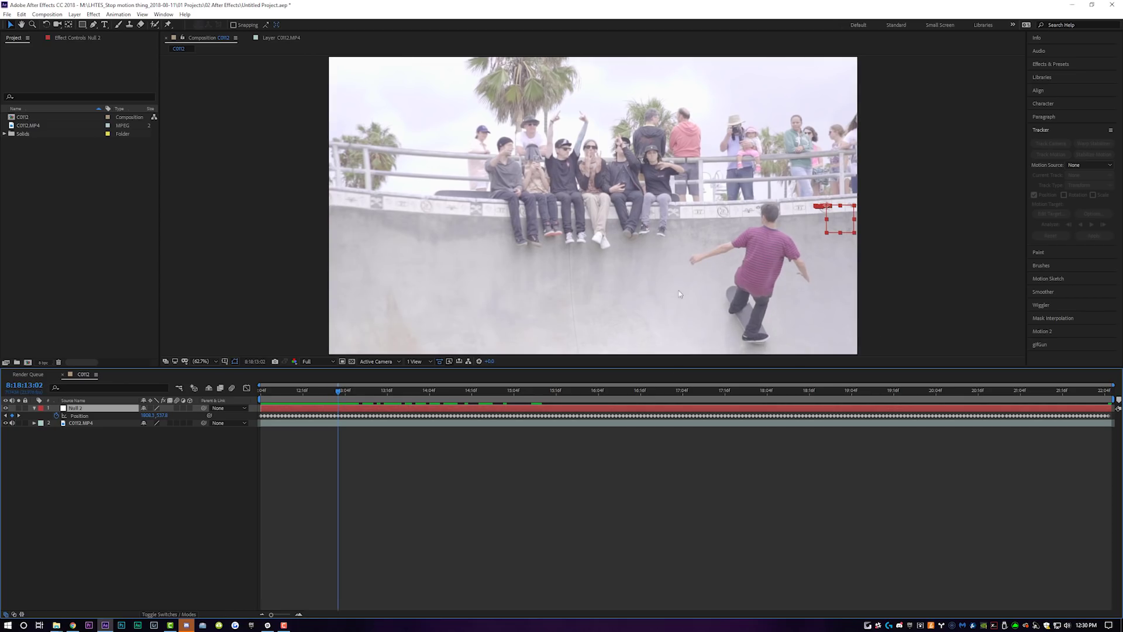
drag(340, 391, 307, 392)
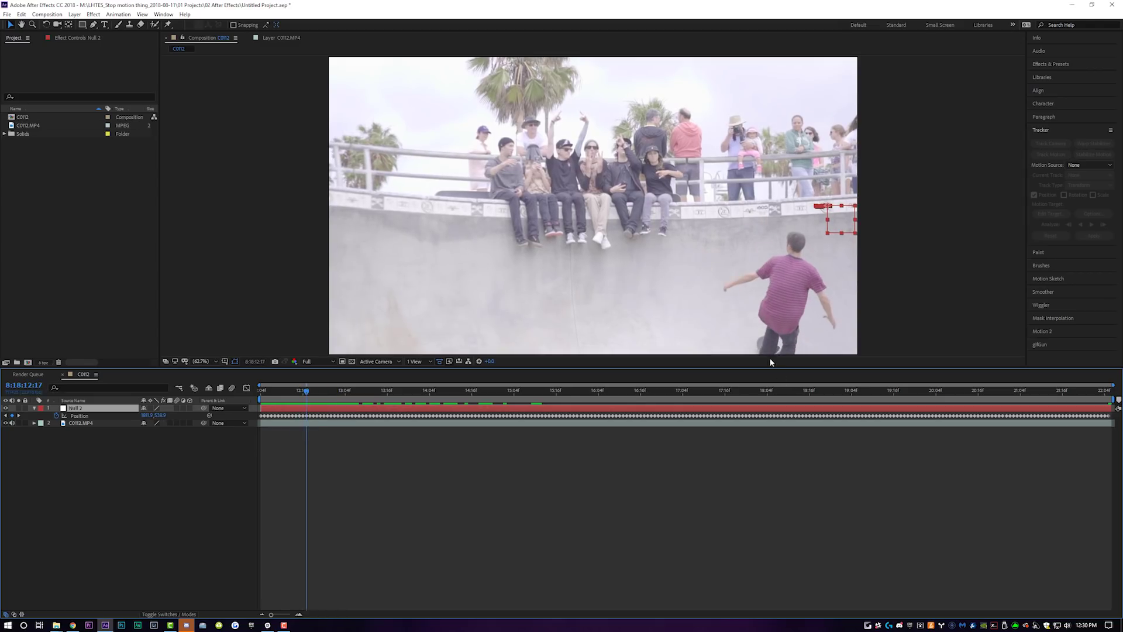
drag(307, 391, 347, 388)
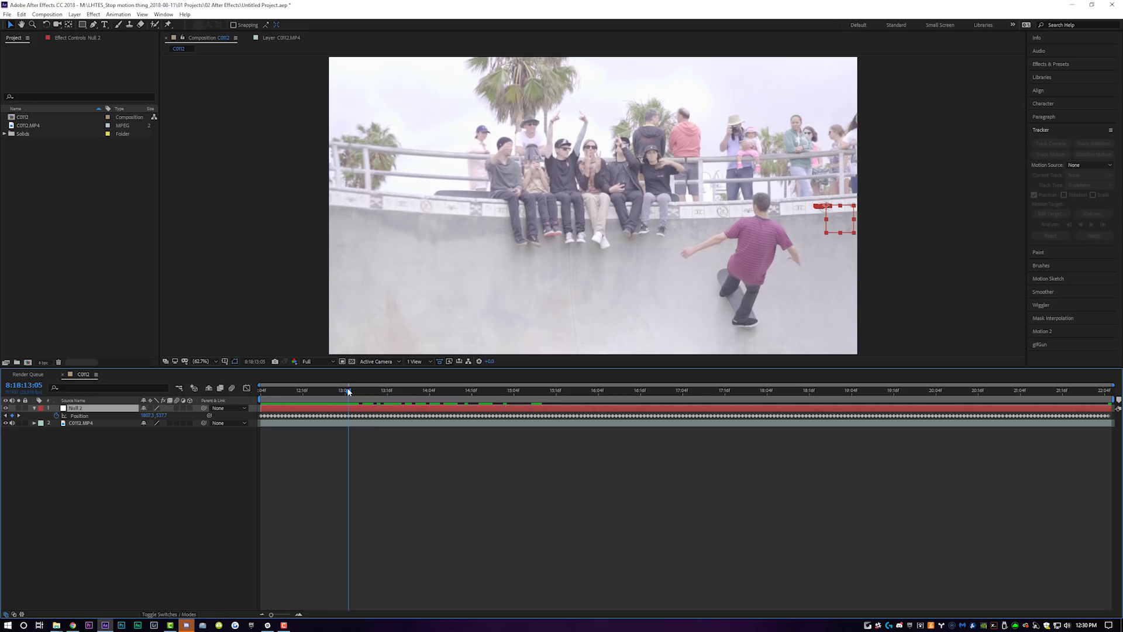
Step: Duplicate the C0112.MP4 layer with Ctrl+D and apply Time > Freeze Frame to the top copy
click(367, 424)
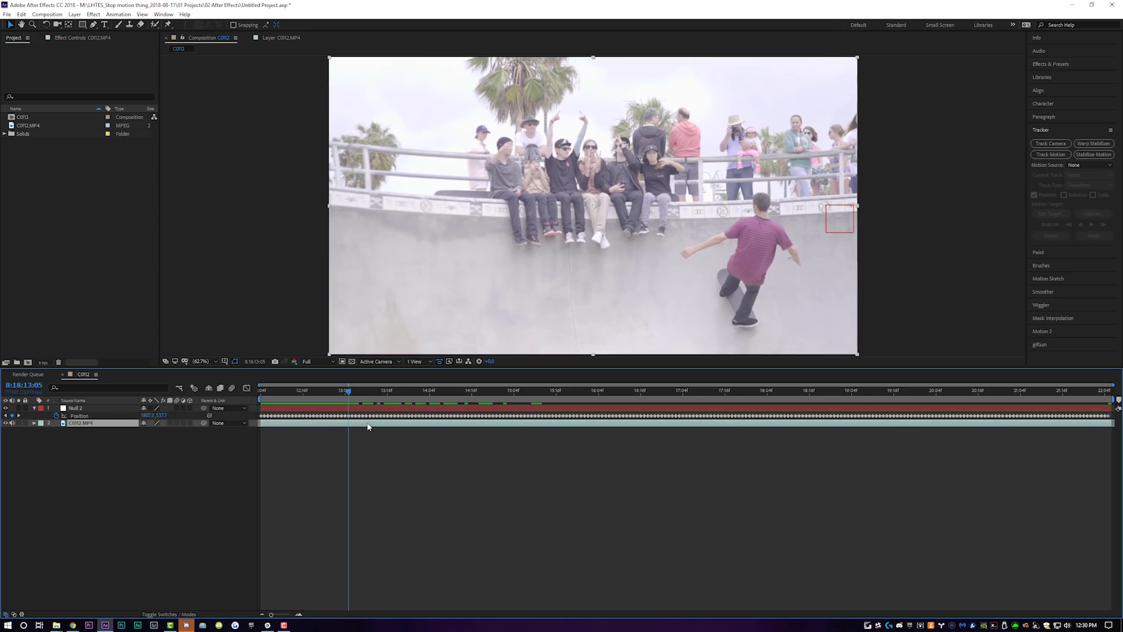
key(ctrl+d)
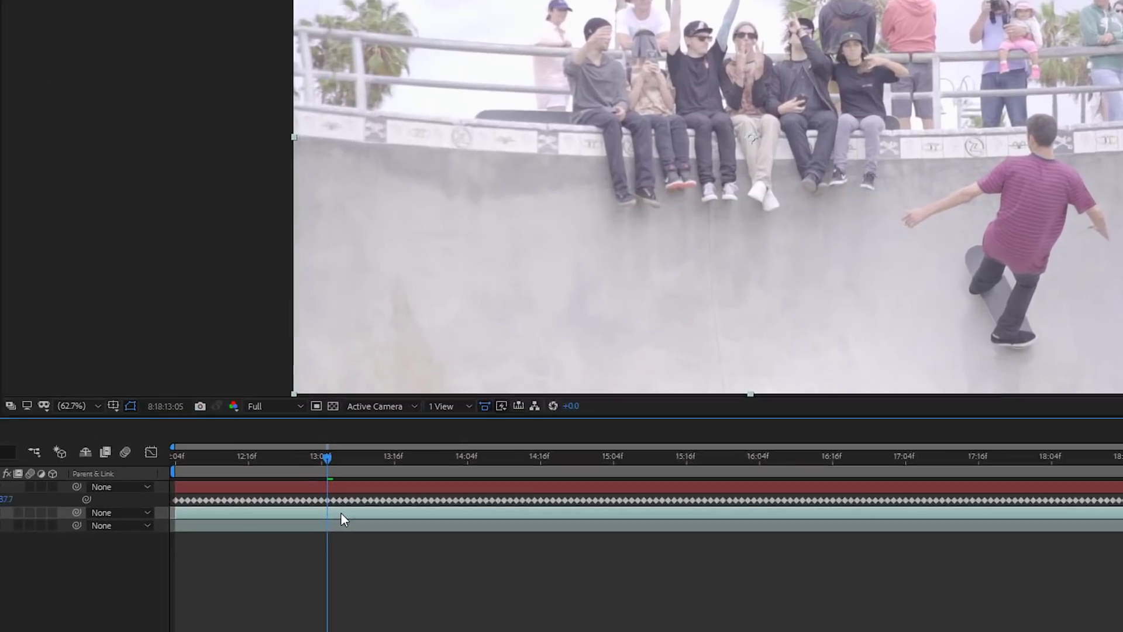
right_click(341, 514)
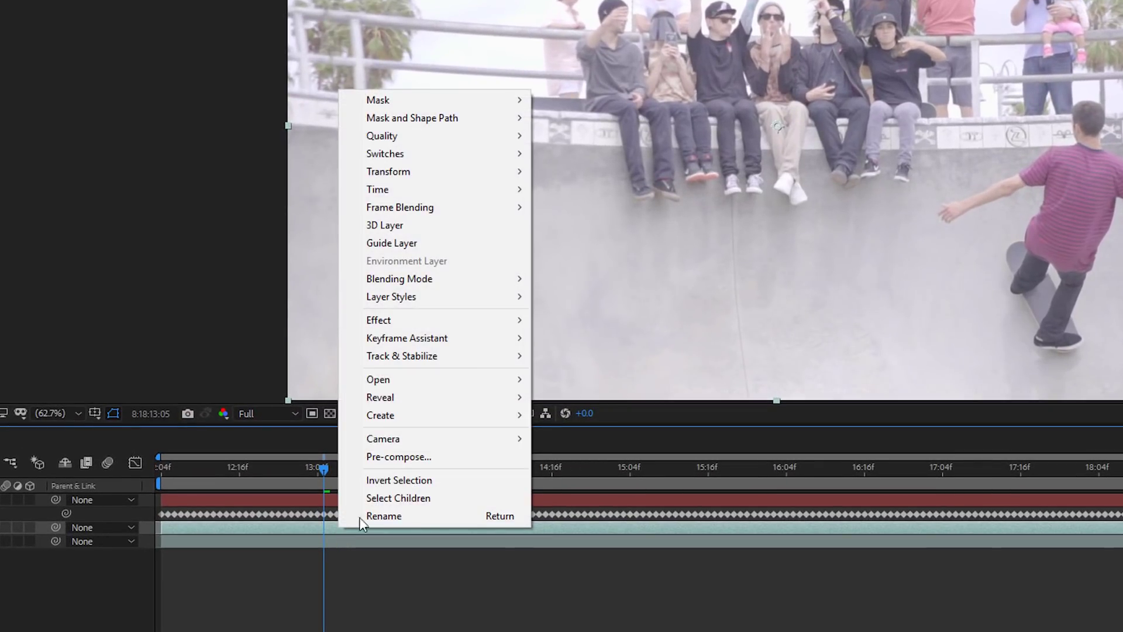
mouse_move(484, 193)
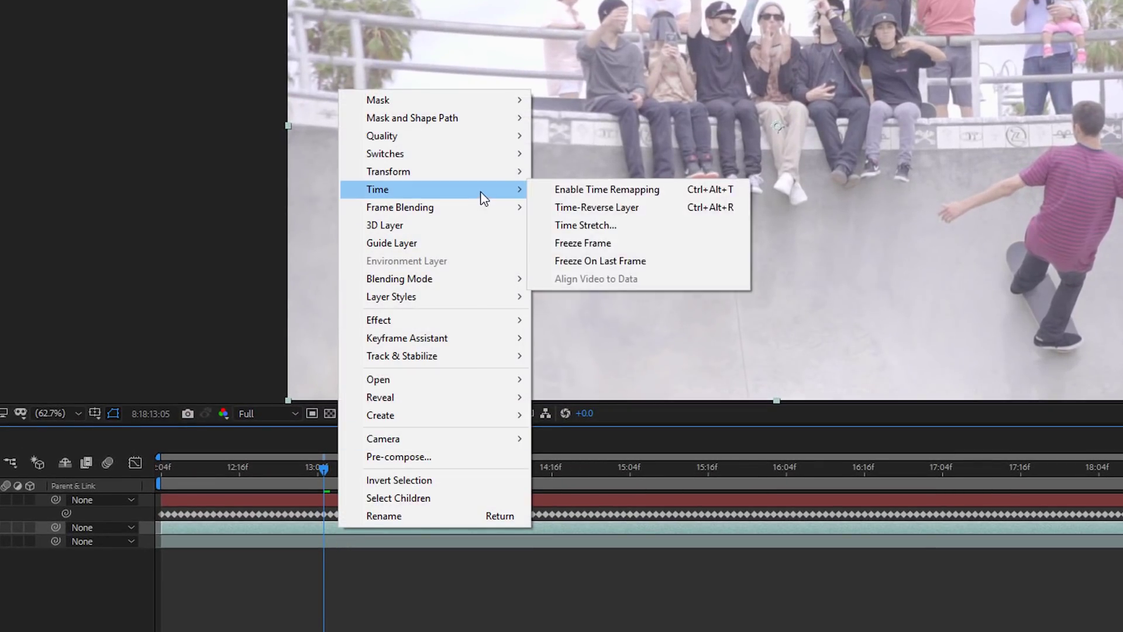
click(629, 247)
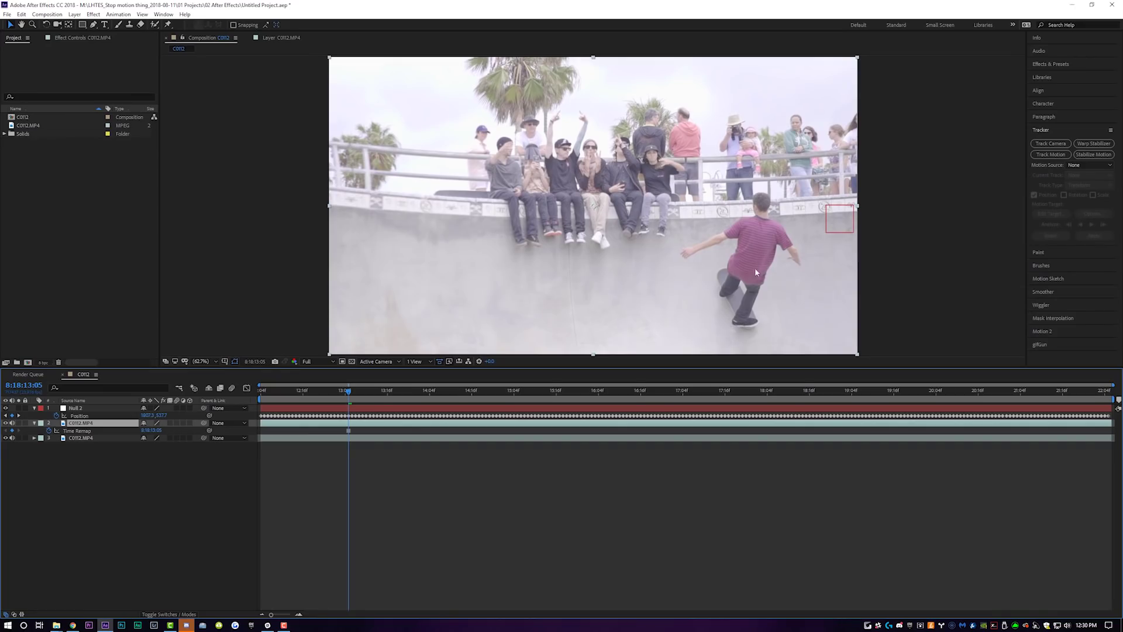
Step: Trace Mask 1 around the skater's outline on the frozen copy with the Pen tool
click(94, 25)
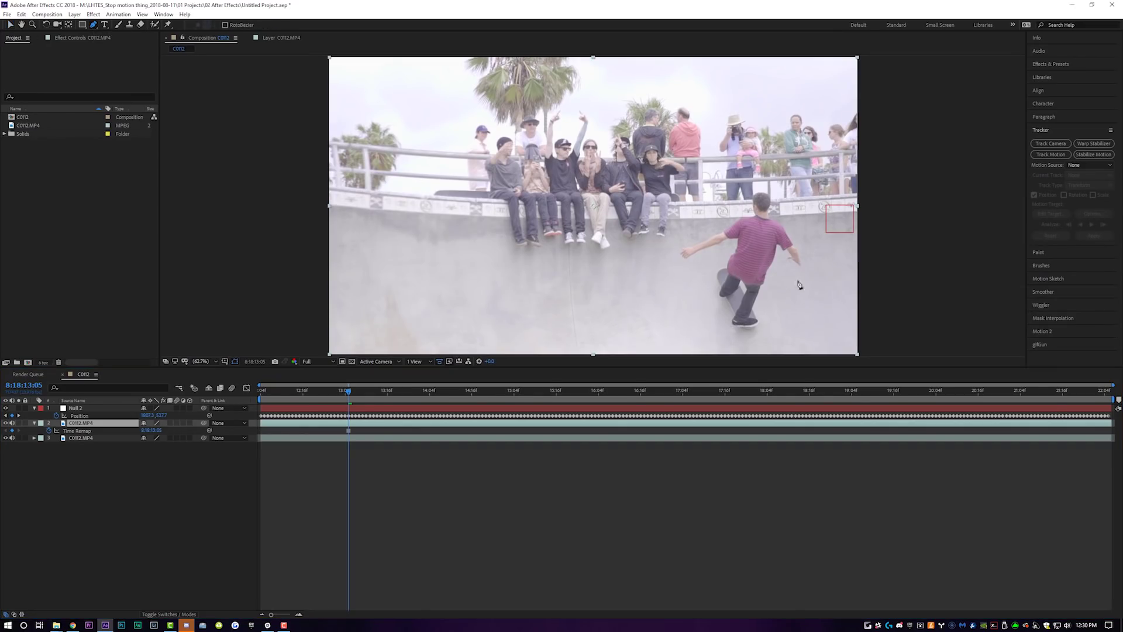
scroll(776, 265, up, 6)
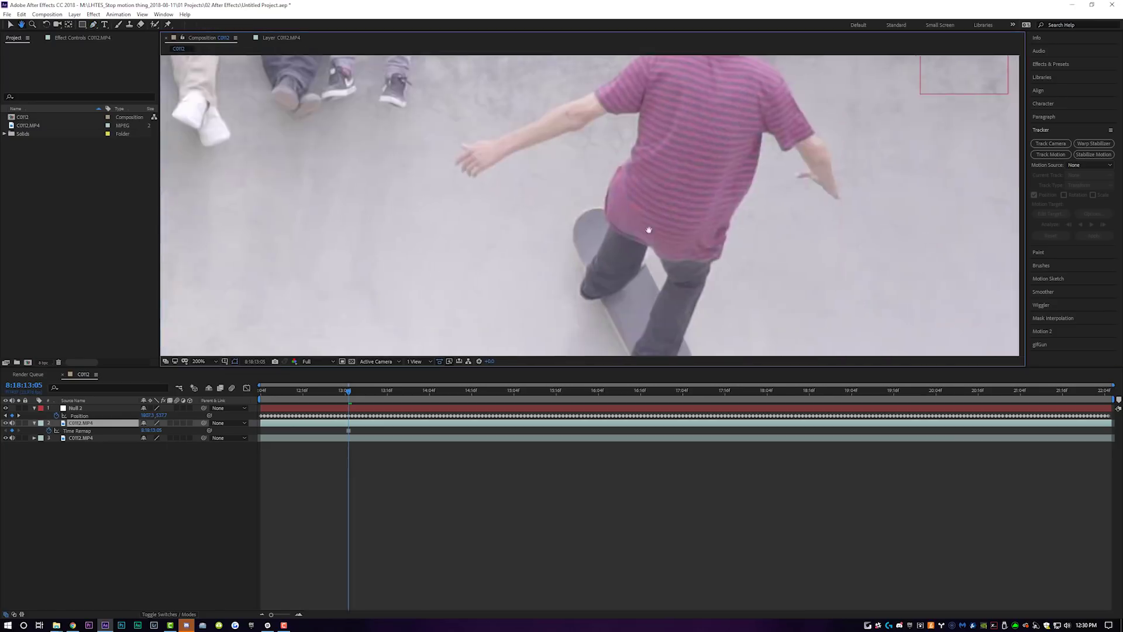
click(596, 286)
scroll(573, 246, up, 5)
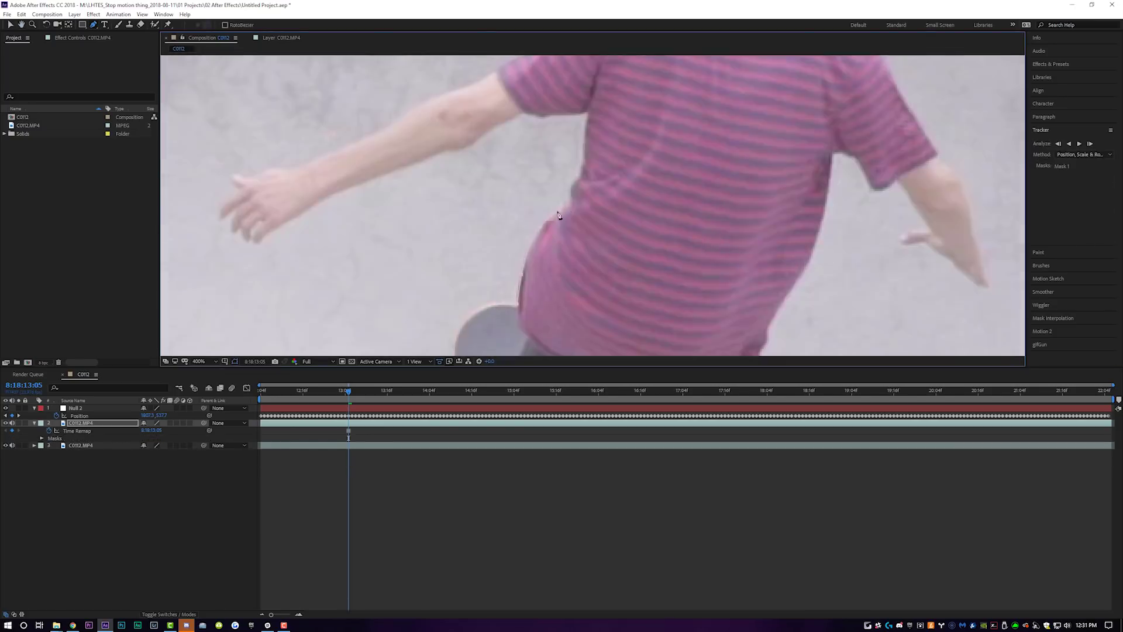
scroll(612, 233, up, 1)
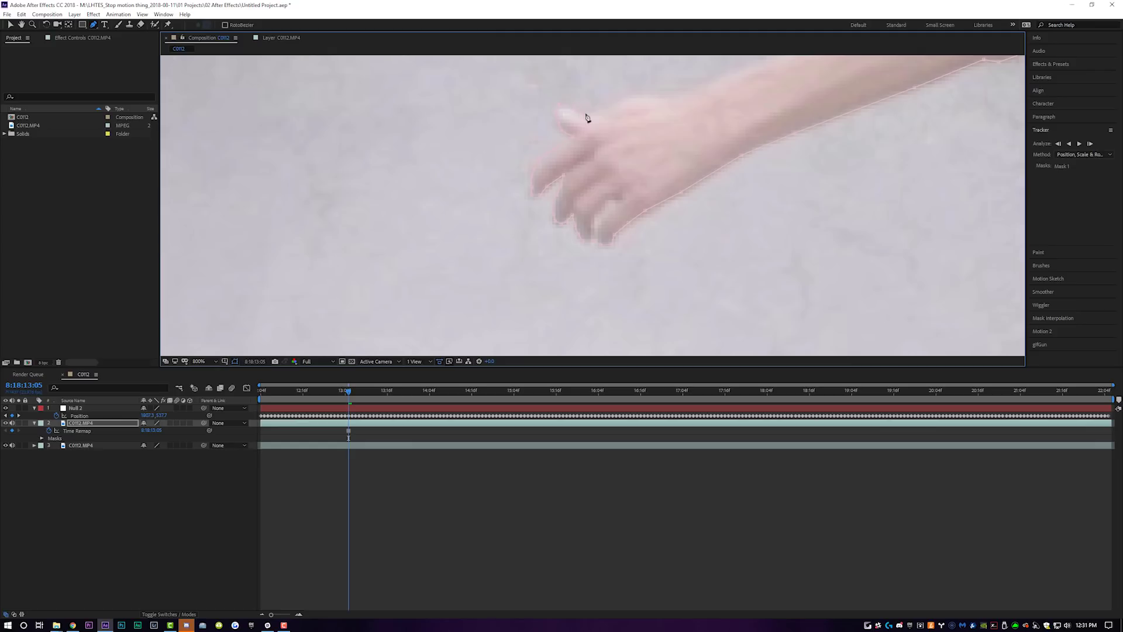
scroll(672, 122, down, 3)
scroll(696, 176, up, 4)
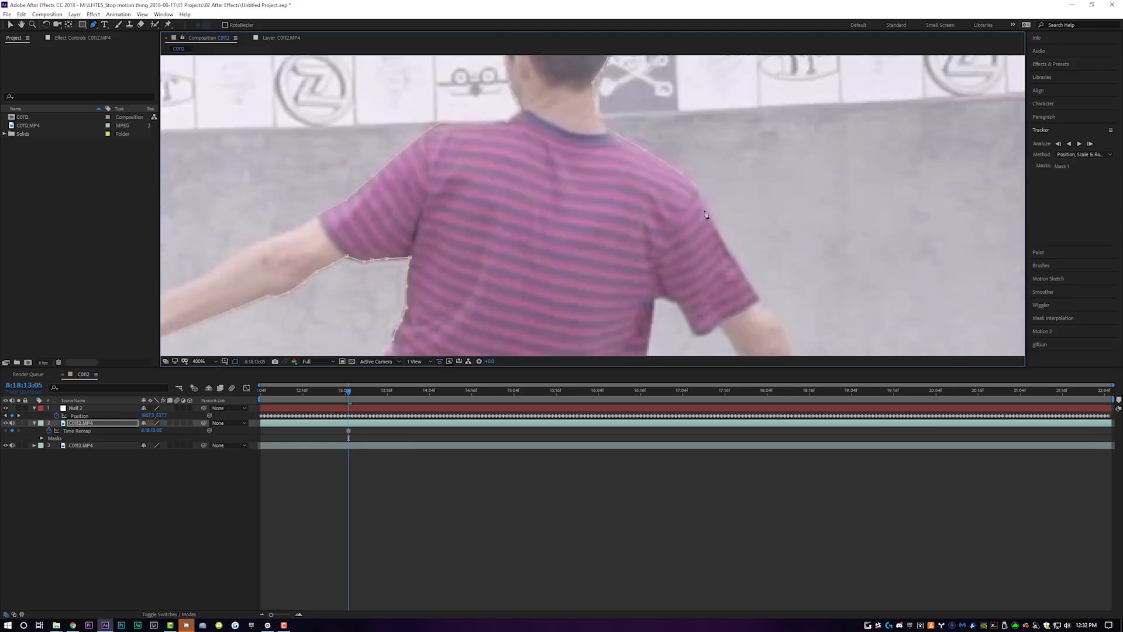
scroll(672, 199, down, 3)
scroll(516, 143, up, 2)
scroll(484, 164, down, 2)
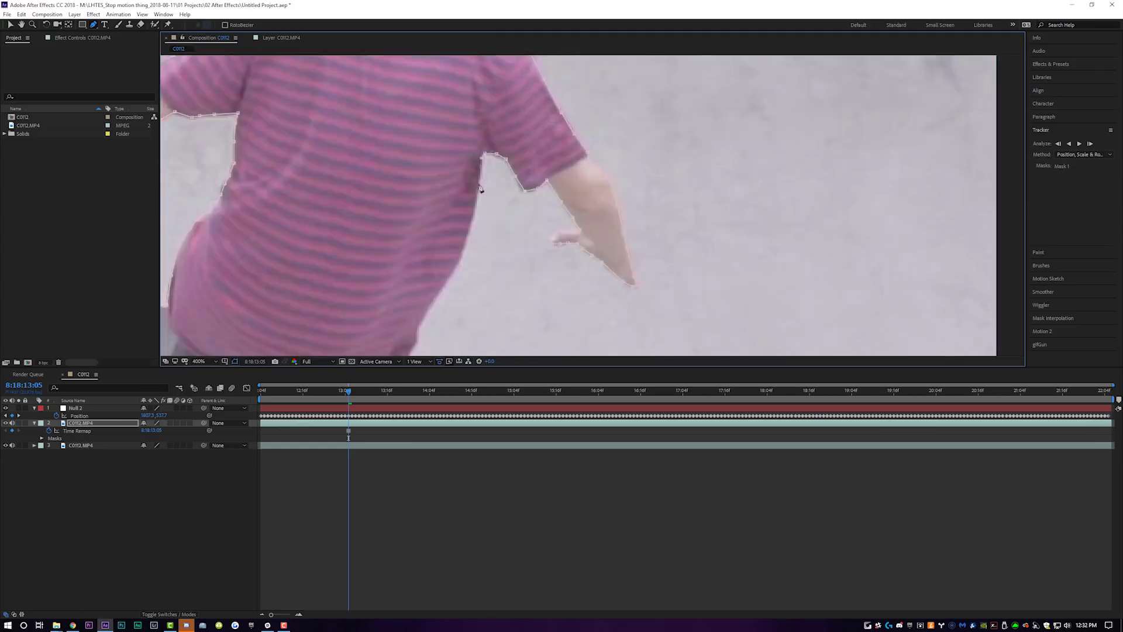
scroll(483, 164, down, 4)
key(shift+slash)
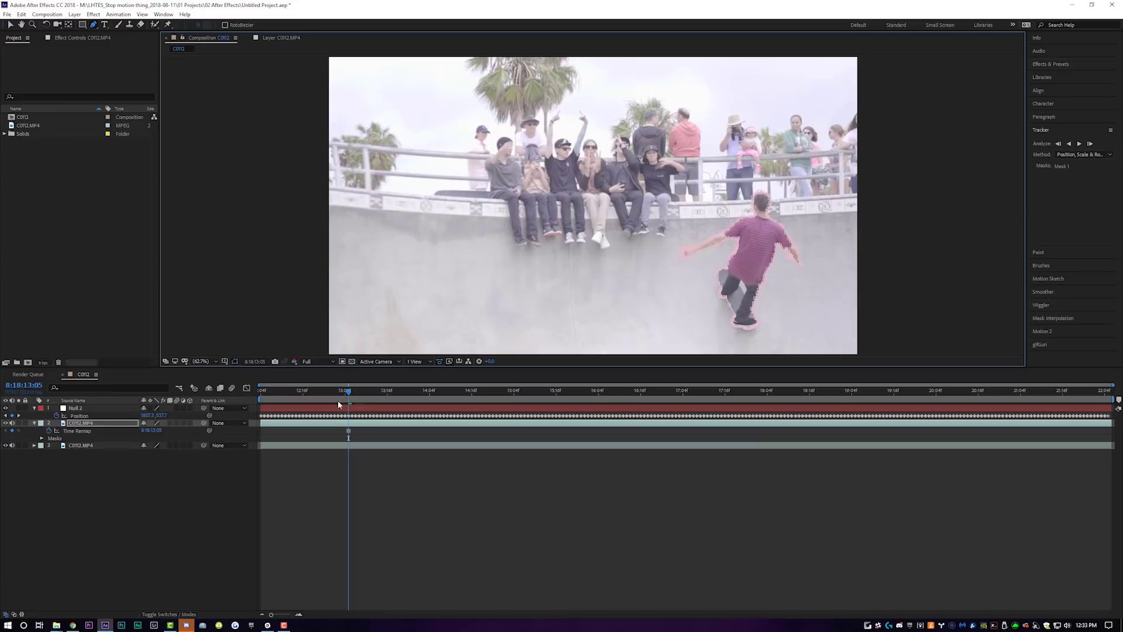
Step: Parent the masked freeze copy to Null 2 and trim its out-point to about 13:08
click(262, 433)
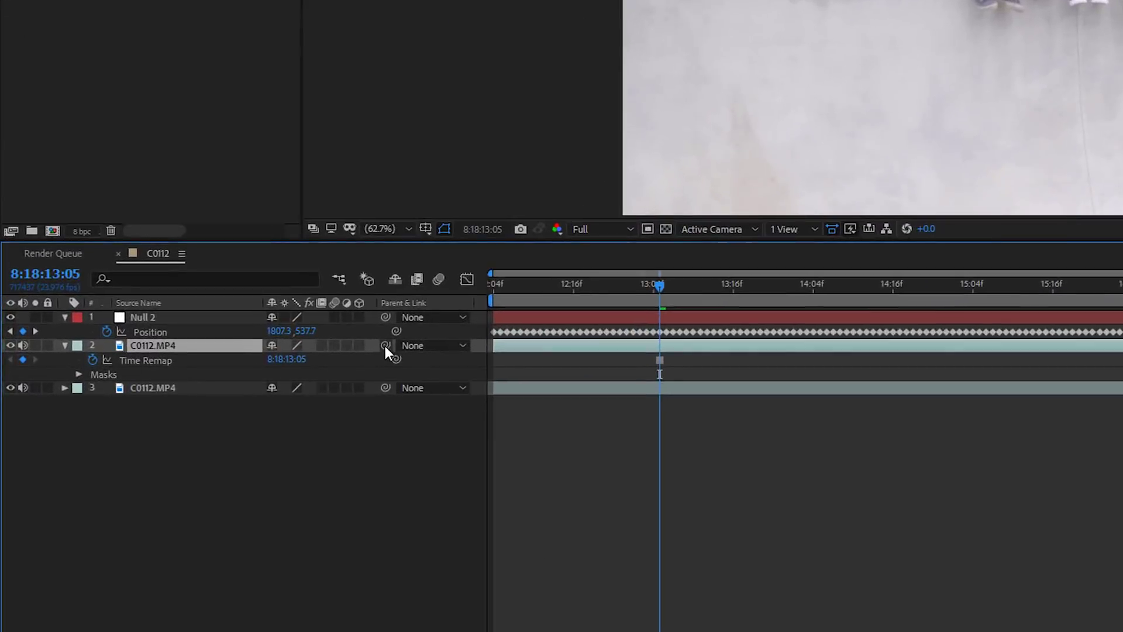
drag(385, 345, 239, 334)
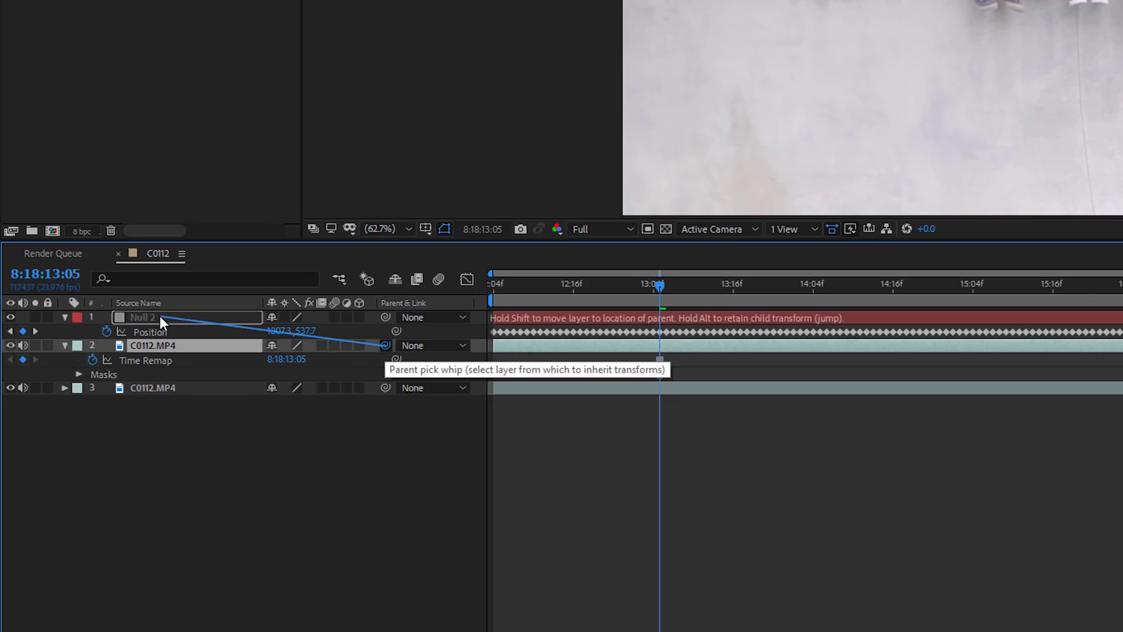
drag(152, 318, 152, 317)
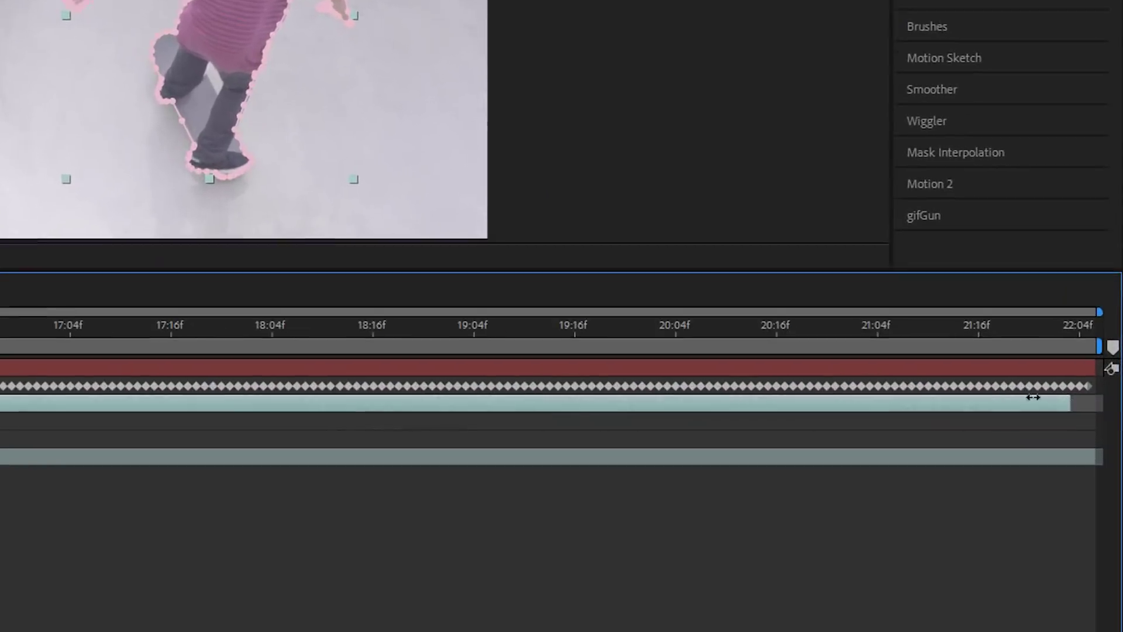
drag(1033, 397, 0, 407)
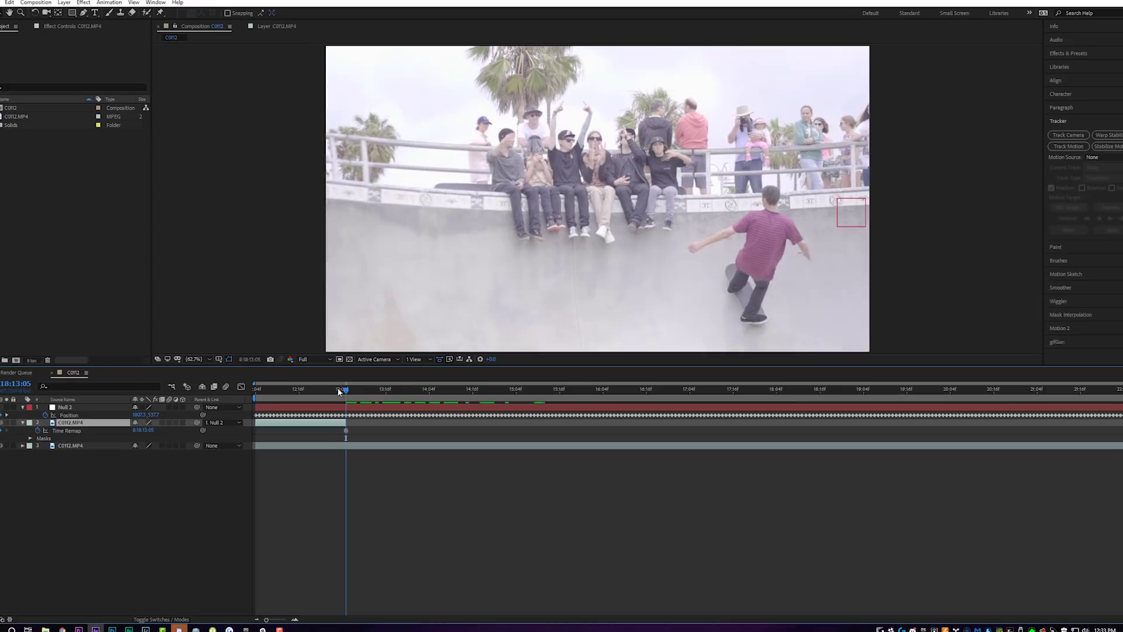
drag(195, 315, 7, 322)
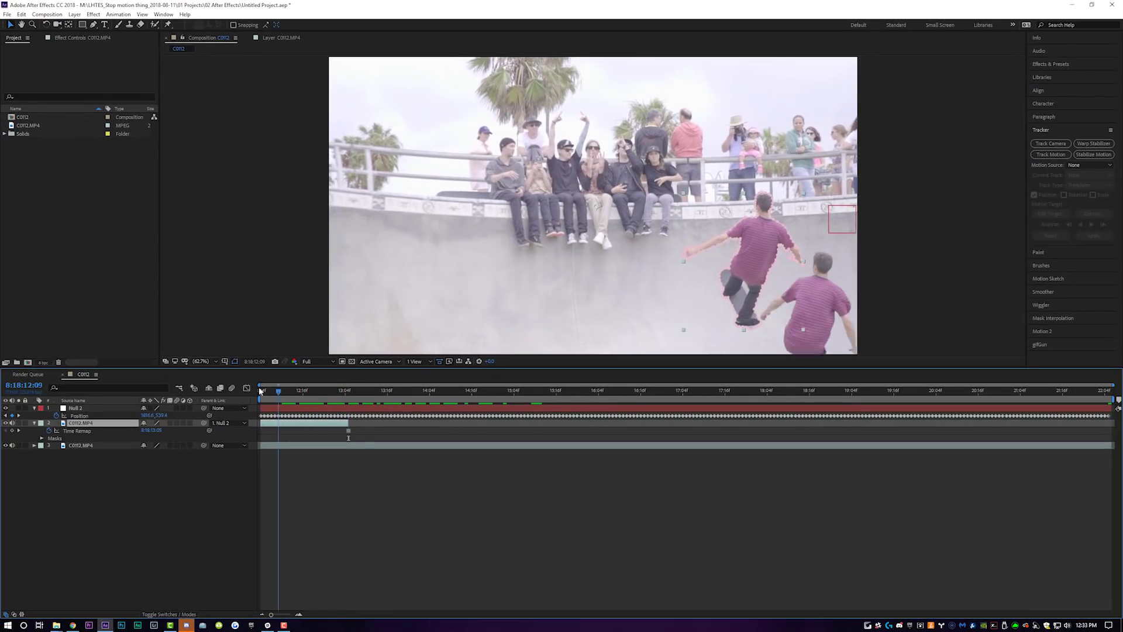
click(306, 494)
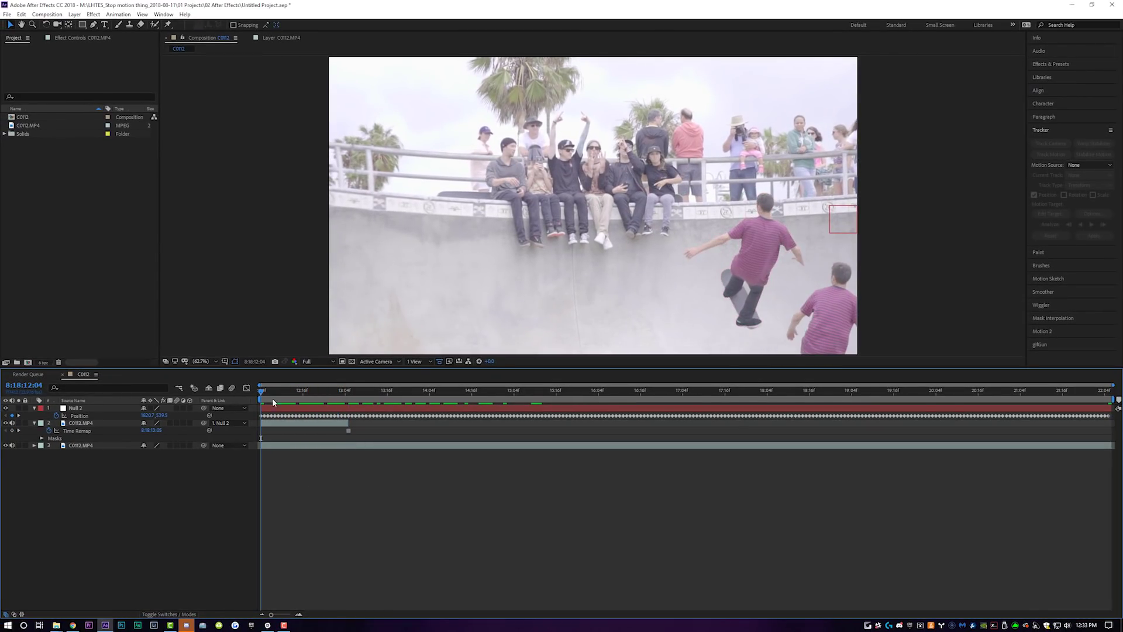
drag(262, 393, 452, 389)
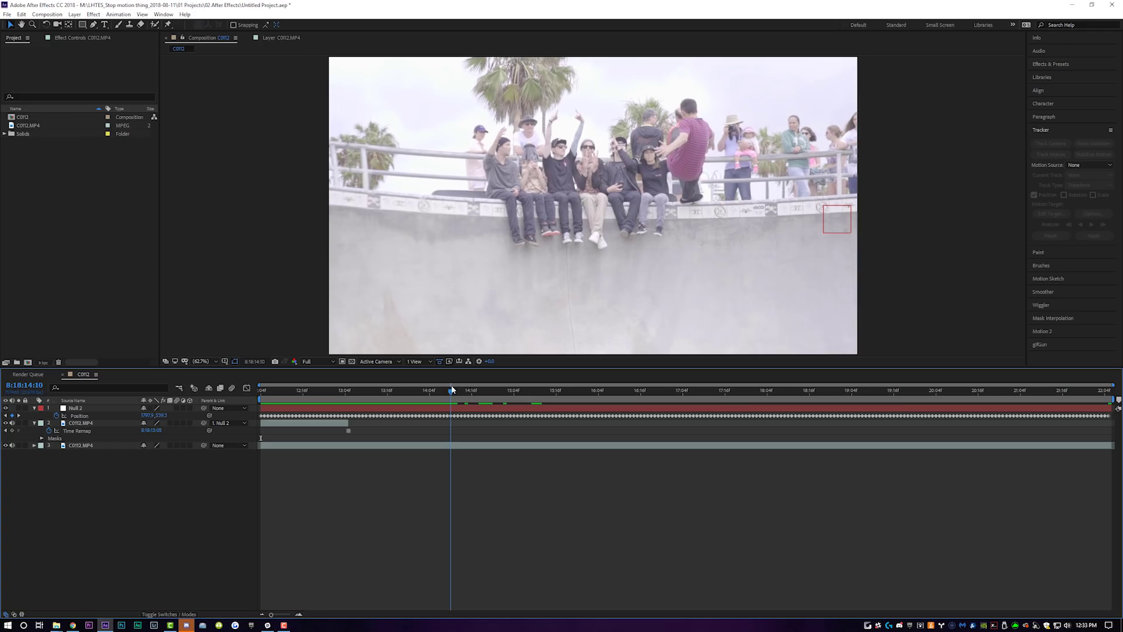